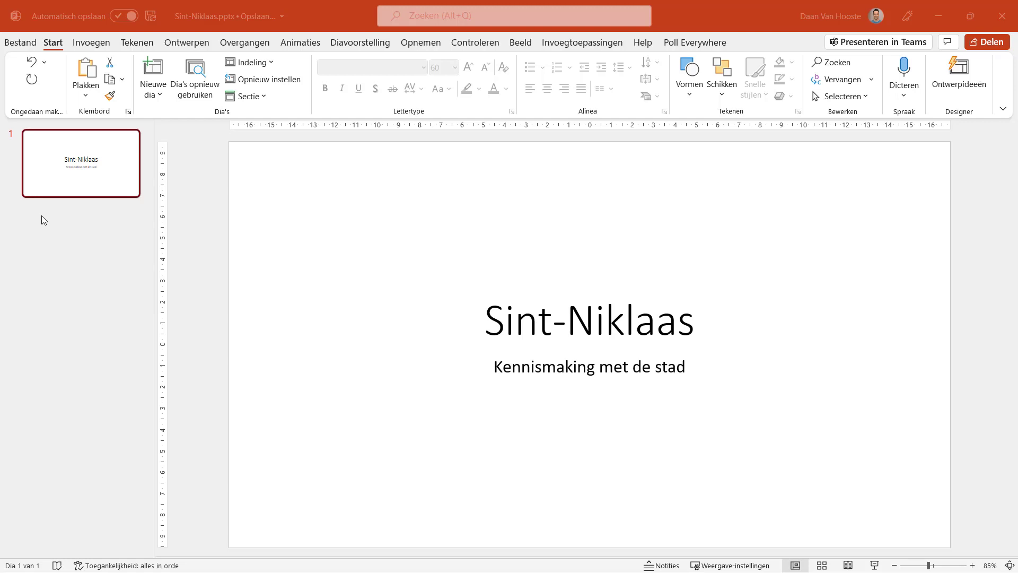
Insert three blank title-and-content slides after the Sint-Niklaas title slide as slides 2–4.
{"action": "left_click", "coordinate": [51, 182]}
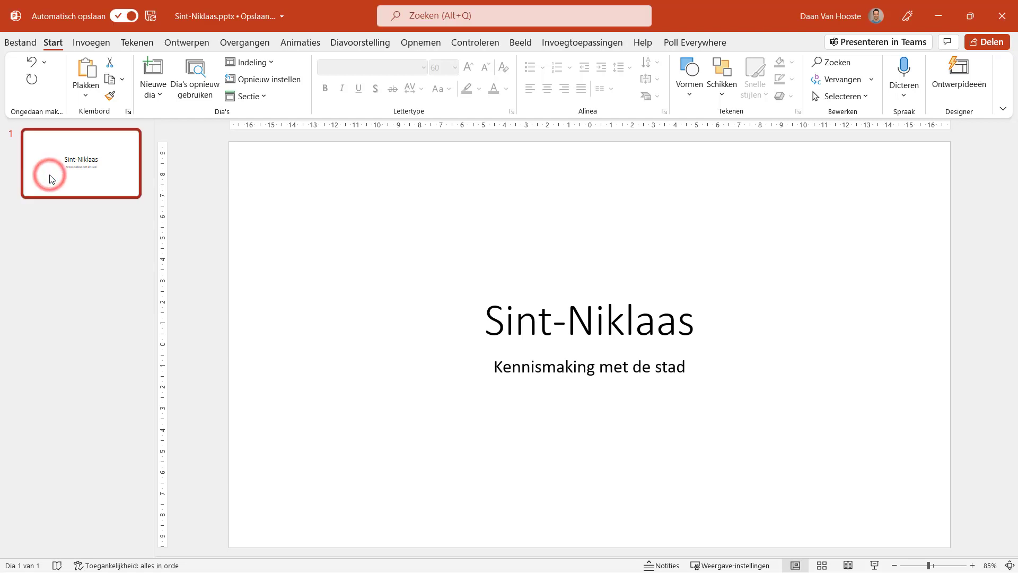
{"action": "key", "text": "ctrl+m"}
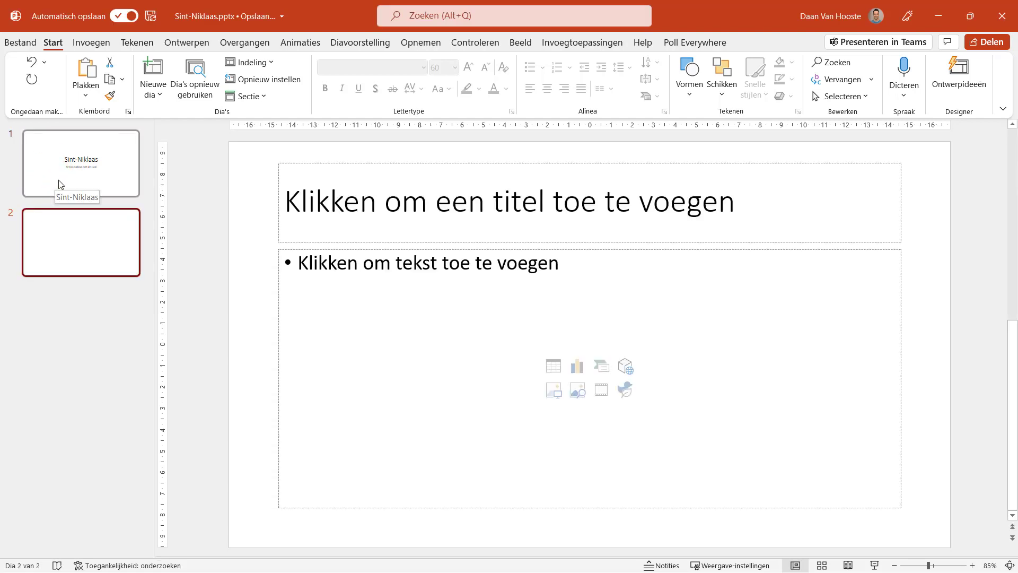
{"action": "right_click", "coordinate": [69, 238]}
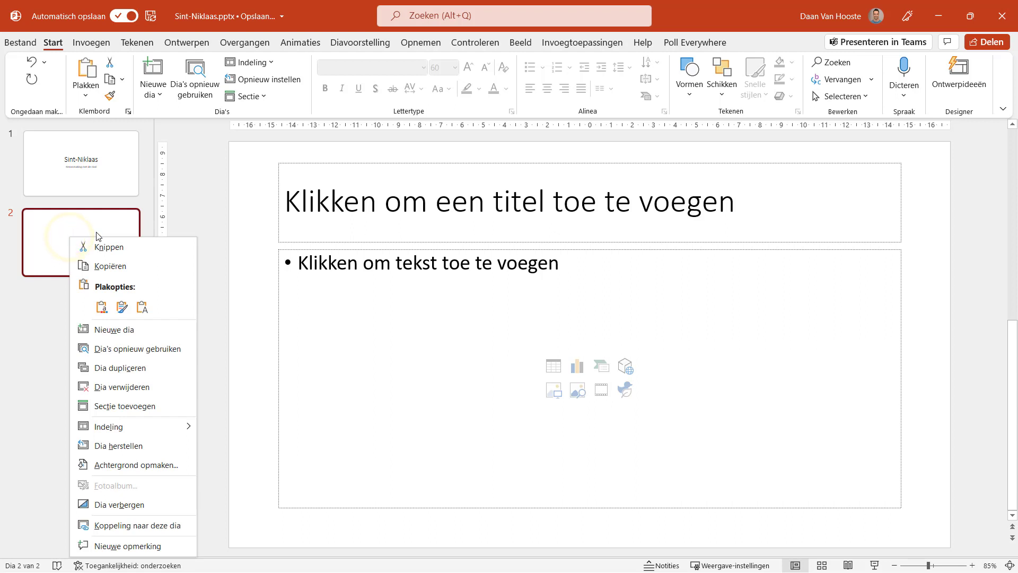
{"action": "left_click", "coordinate": [104, 335]}
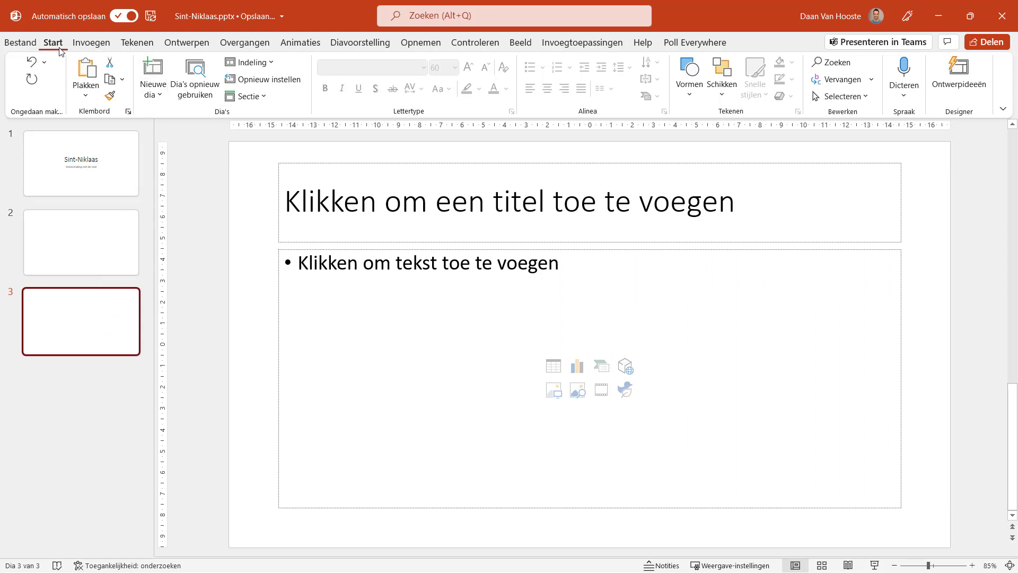
{"action": "left_click", "coordinate": [163, 73]}
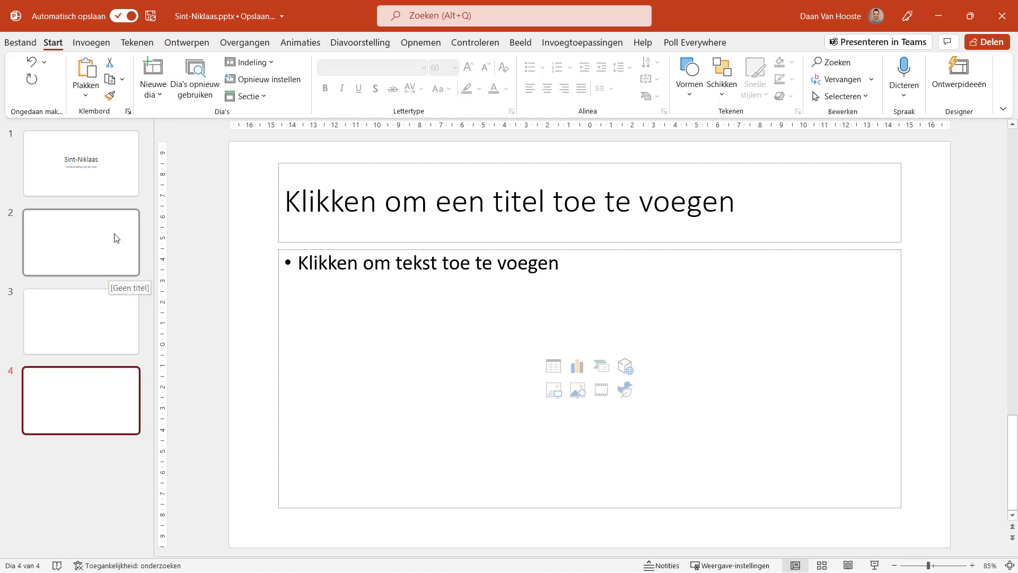
{"action": "left_click", "coordinate": [117, 175]}
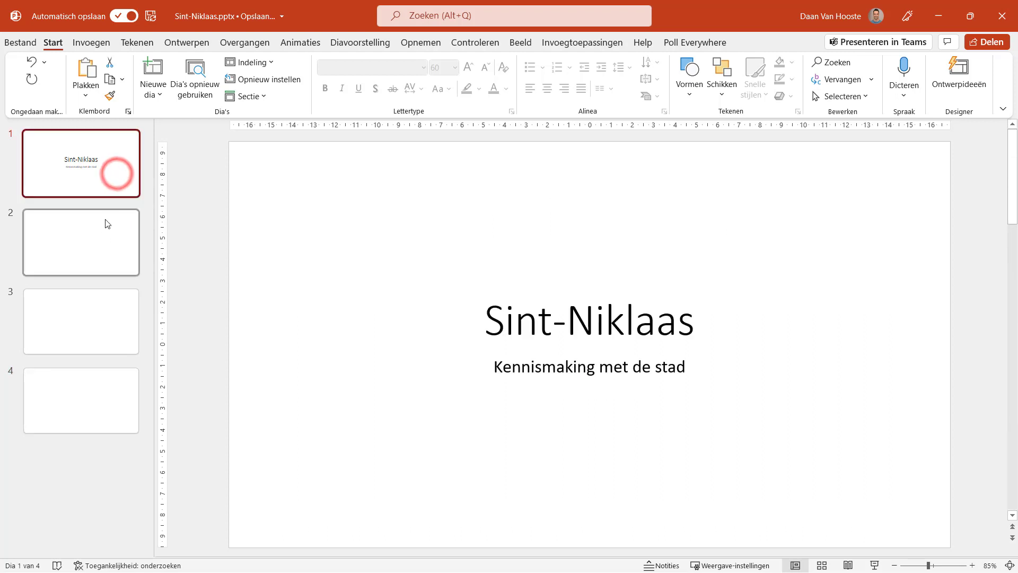
{"action": "left_click", "coordinate": [103, 242]}
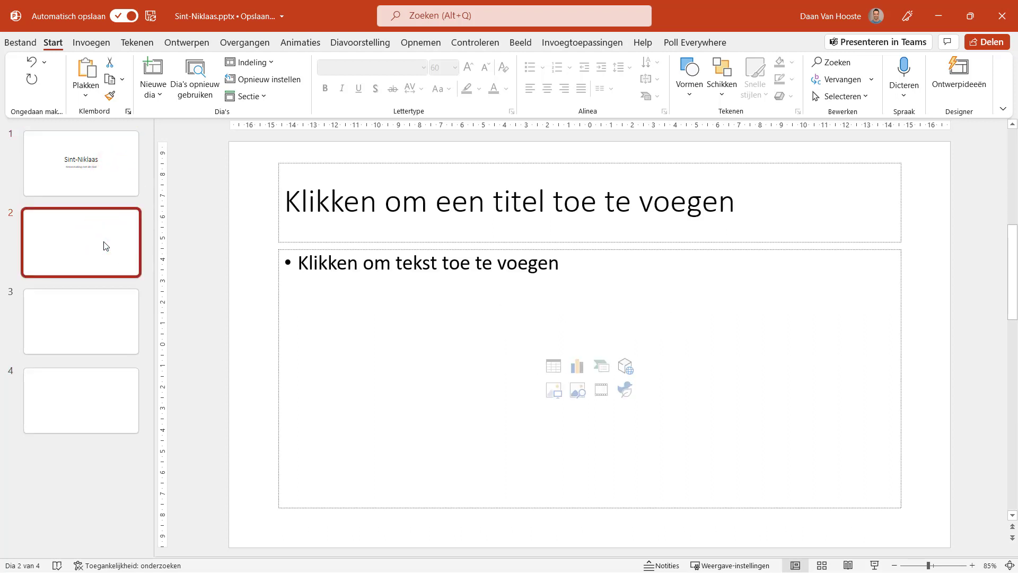
{"action": "left_click", "coordinate": [121, 185]}
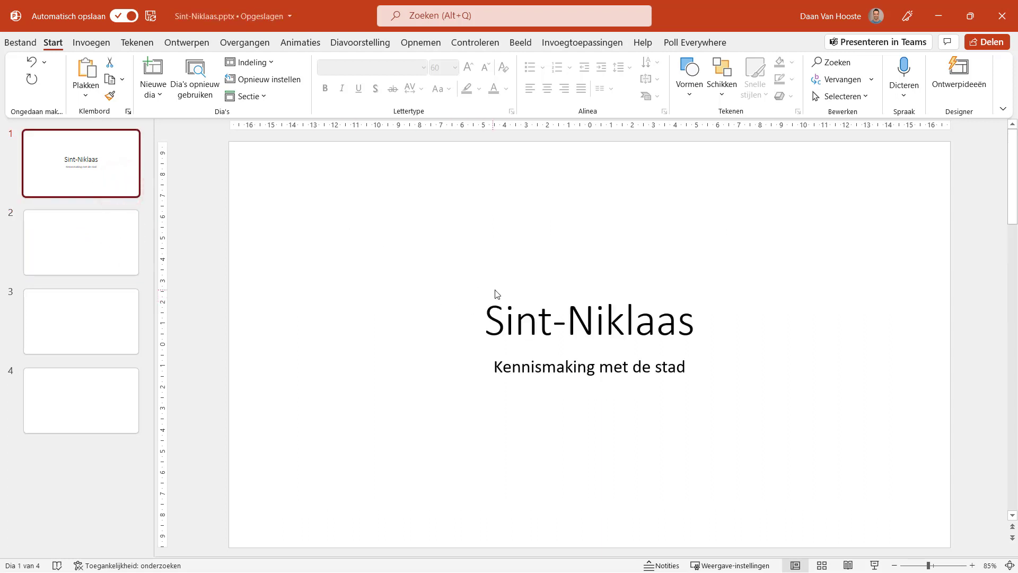
{"action": "left_click", "coordinate": [546, 328]}
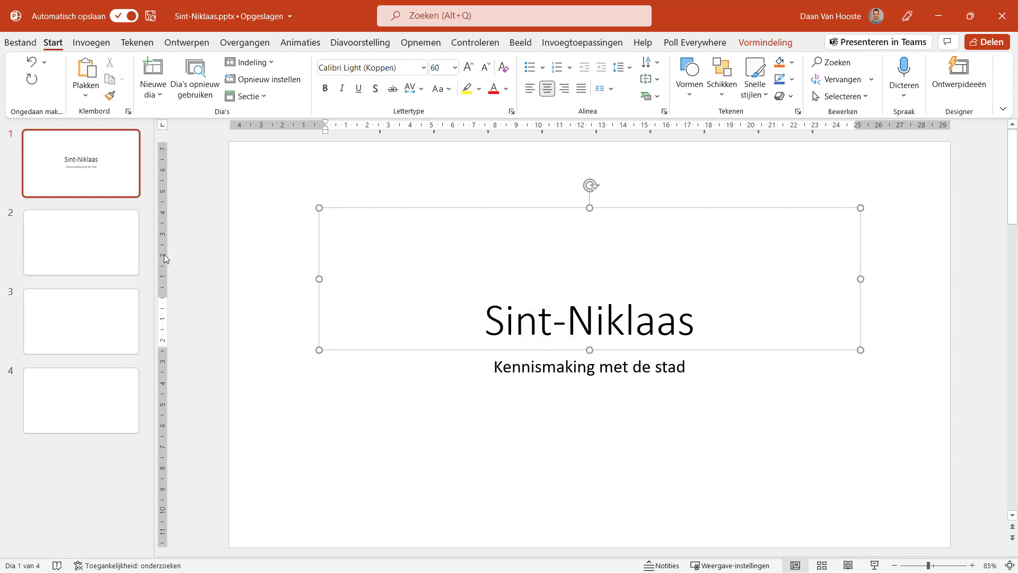
{"action": "left_click", "coordinate": [117, 247]}
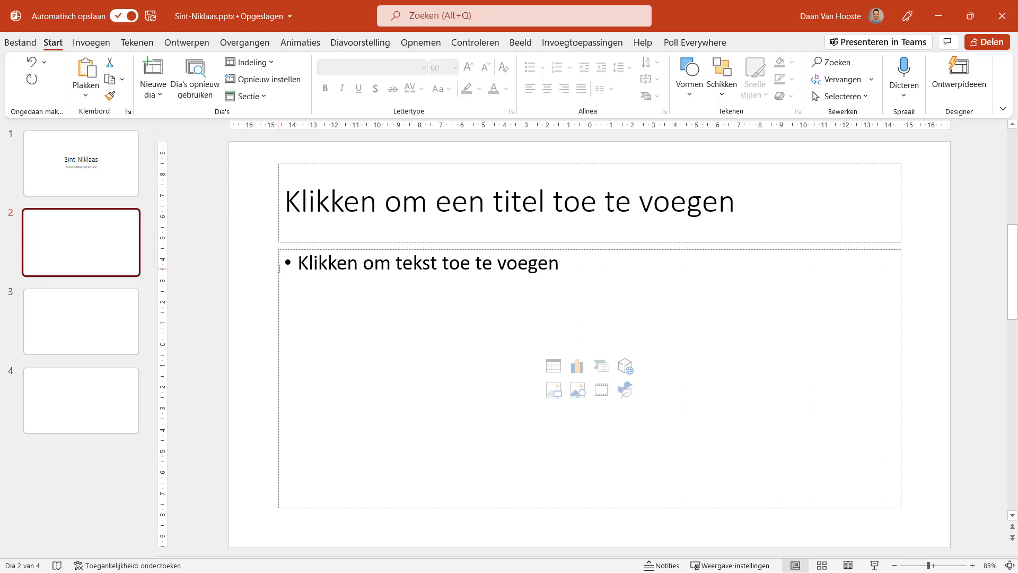
Switch slide 2 to the Two Content layout, then to the Comparison layout.
{"action": "left_click", "coordinate": [247, 62]}
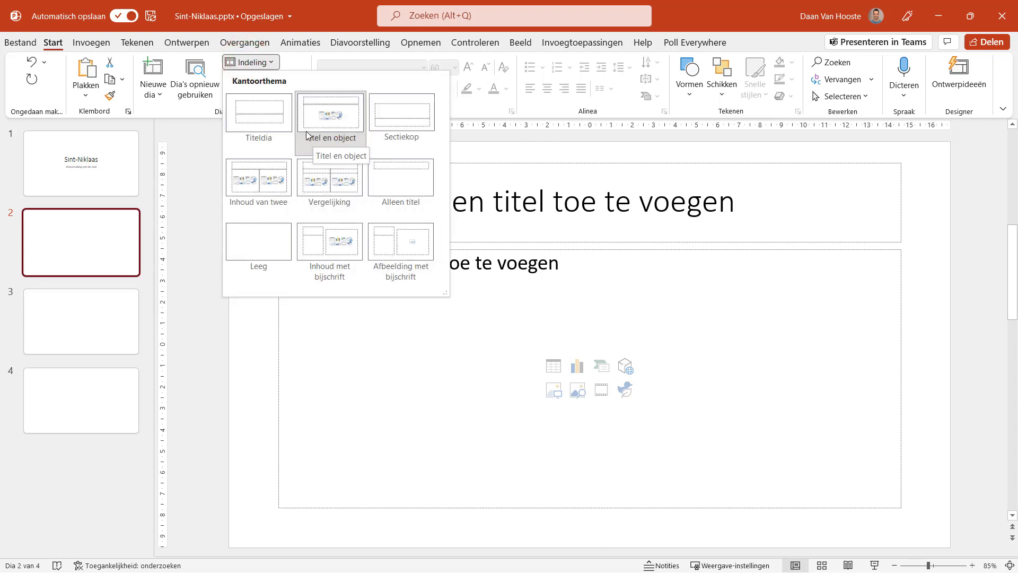
{"action": "left_click", "coordinate": [261, 194]}
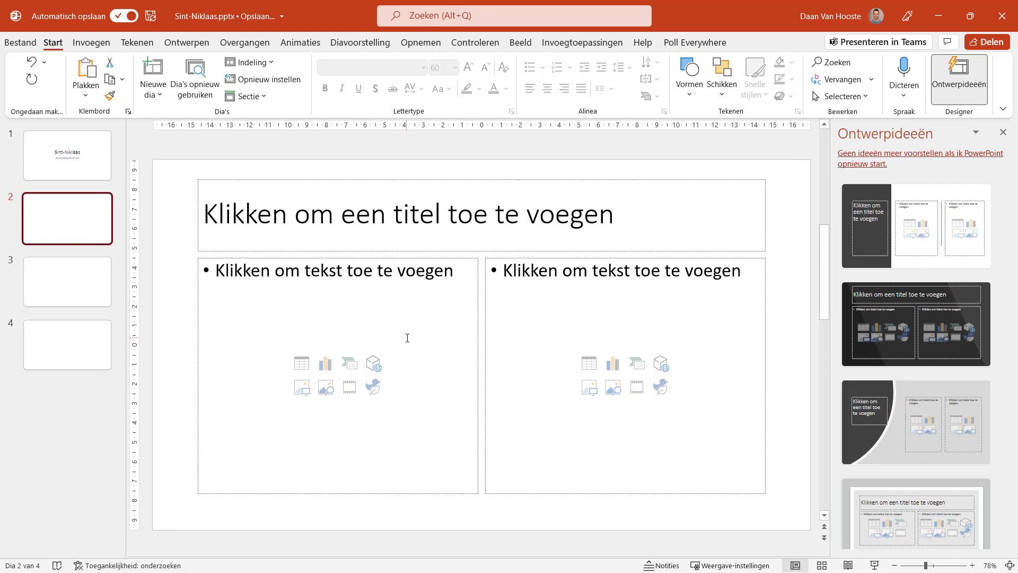
{"action": "left_click", "coordinate": [237, 62]}
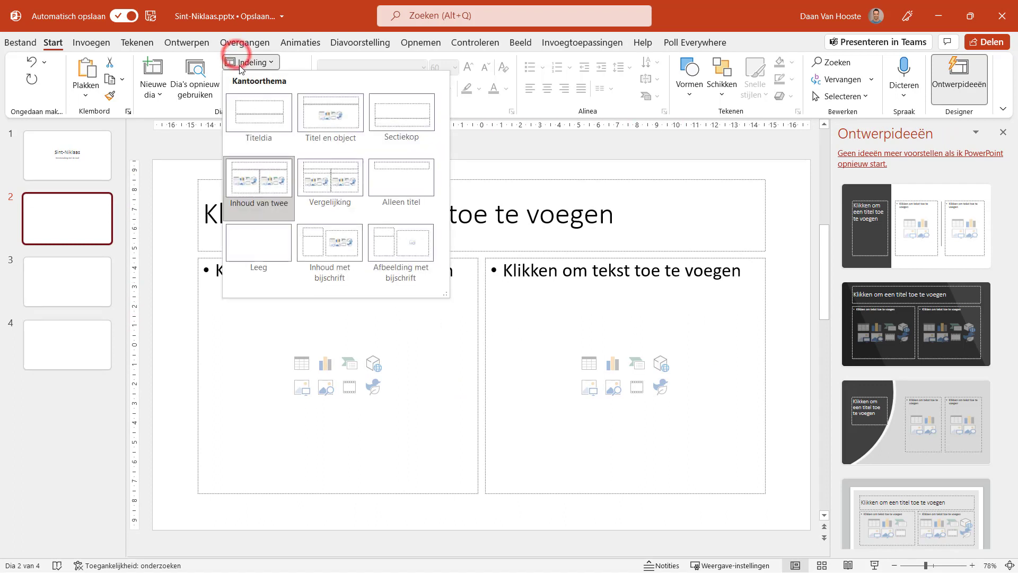
{"action": "left_click", "coordinate": [330, 192]}
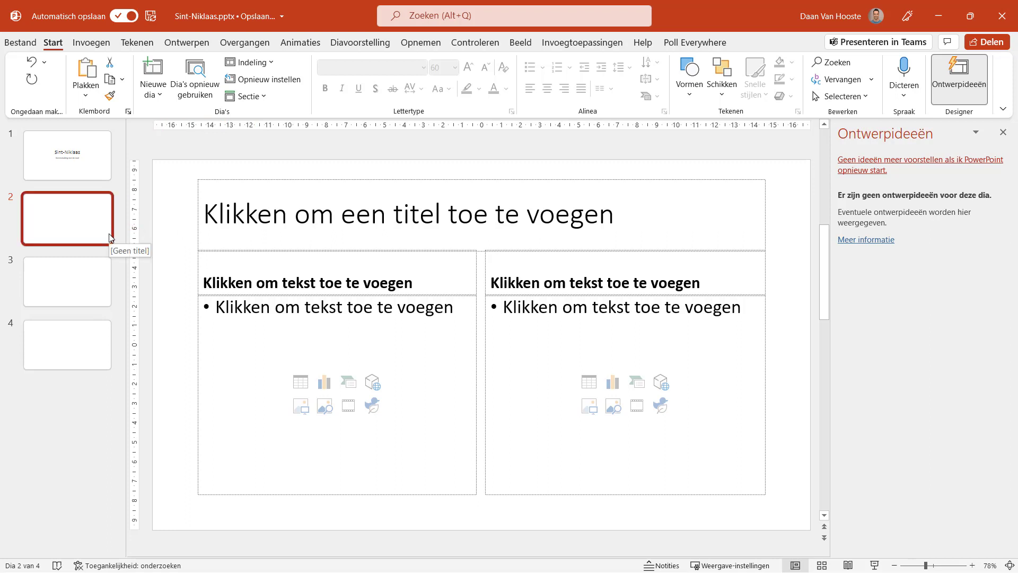
Add a Title Only slide as slide 3 and select its thumbnail.
{"action": "left_click", "coordinate": [158, 95]}
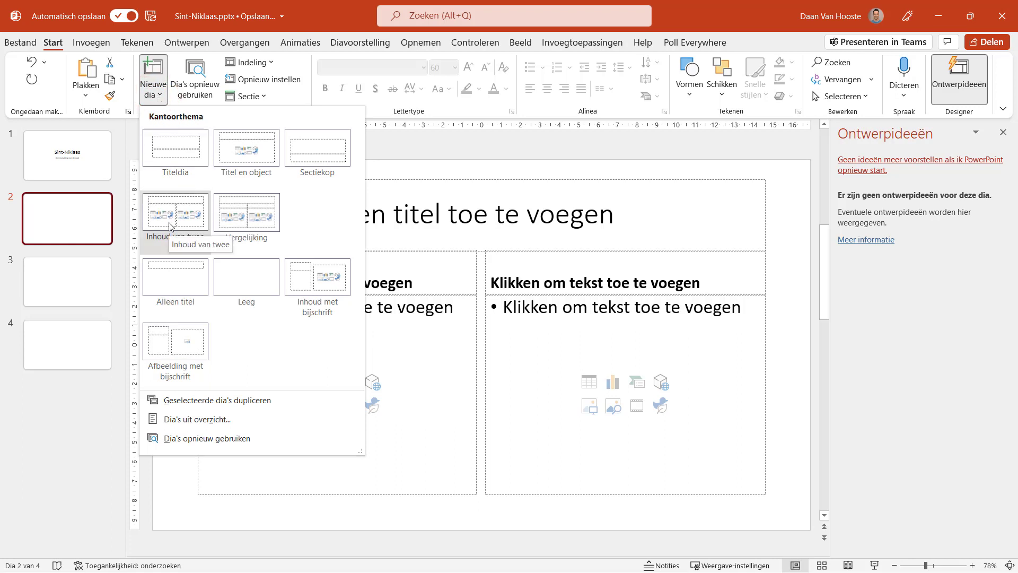
{"action": "left_click", "coordinate": [182, 287]}
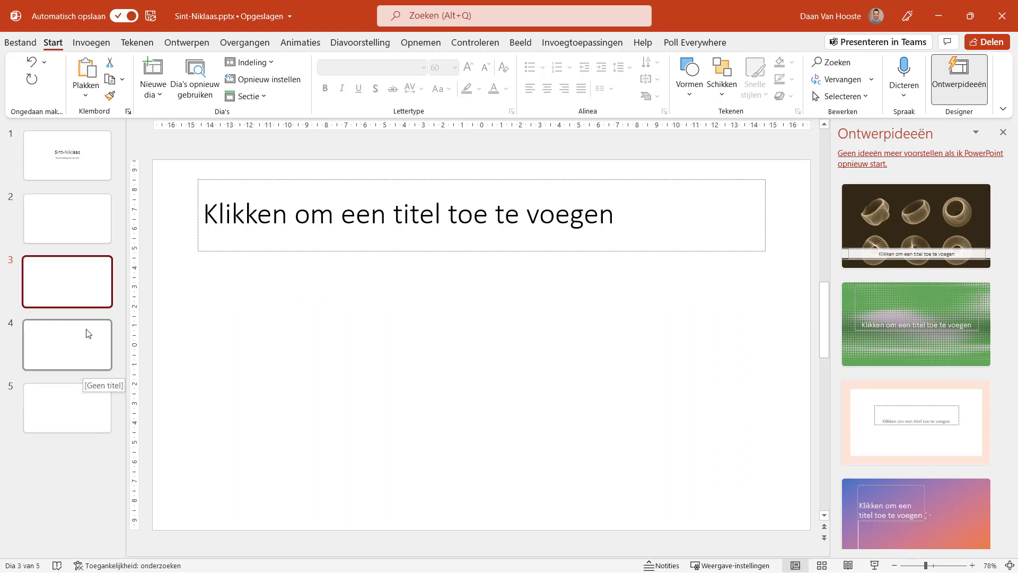
{"action": "left_click", "coordinate": [76, 295]}
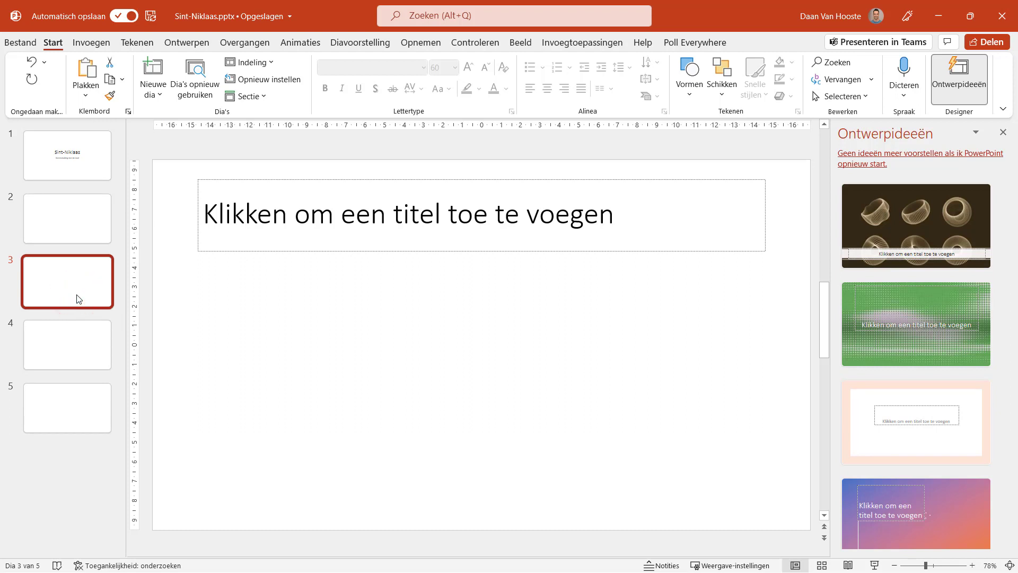
Delete the title-only slide and another blank slide 3, then move the last slide up.
{"action": "key", "text": "Delete"}
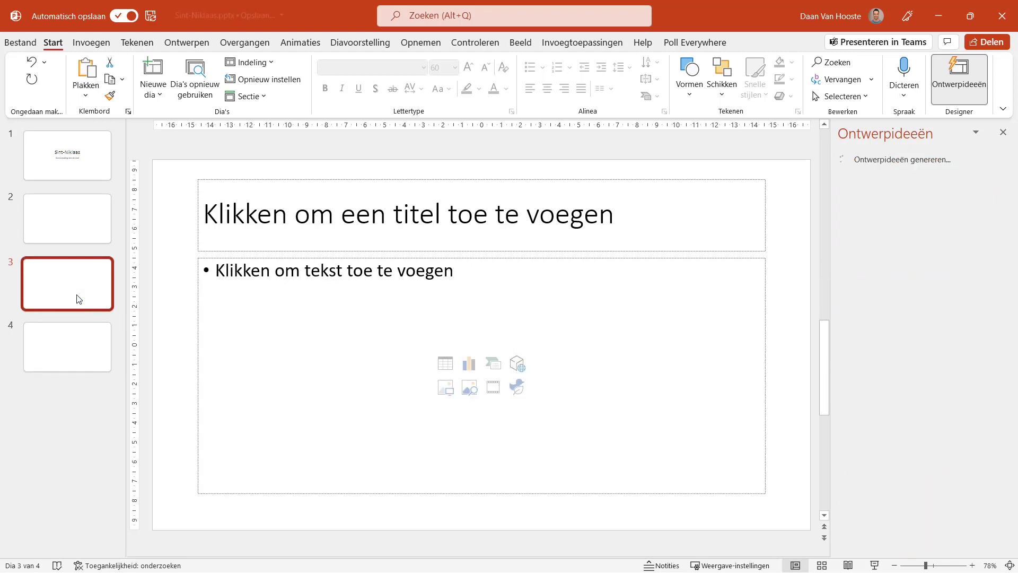
{"action": "right_click", "coordinate": [77, 289]}
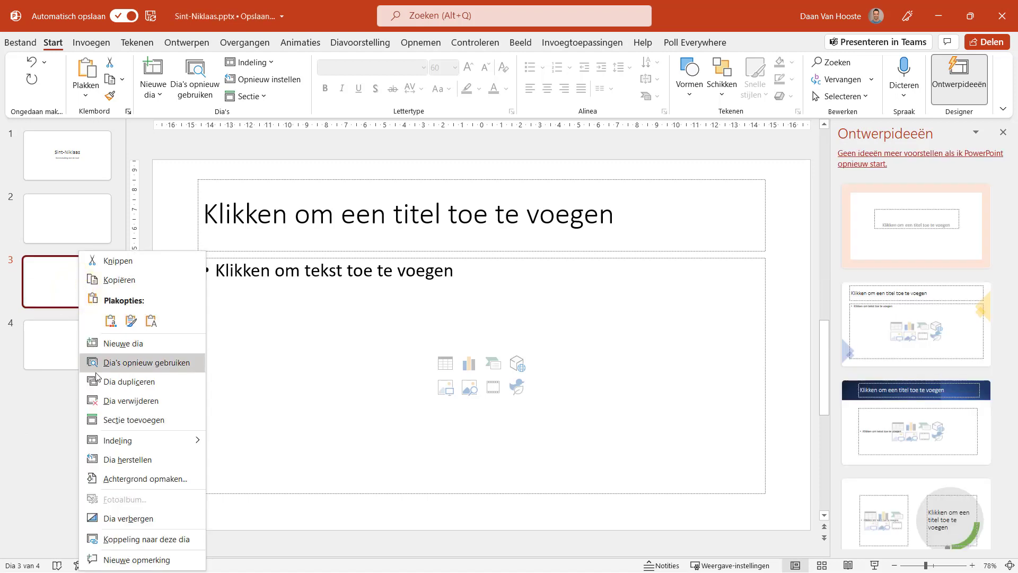
{"action": "left_click", "coordinate": [99, 401]}
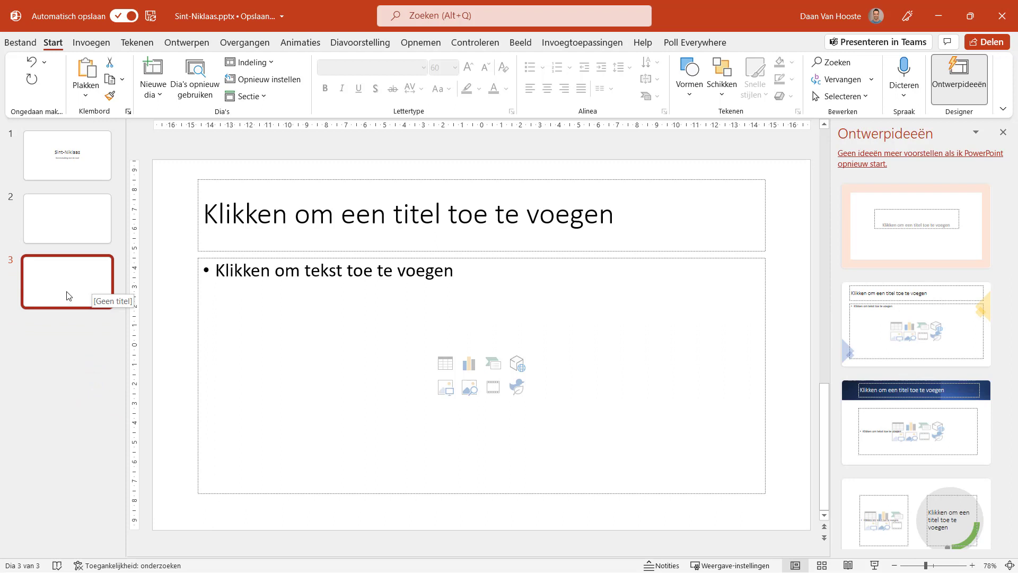
{"action": "left_click_drag", "start_coordinate": [66, 292], "coordinate": [70, 216]}
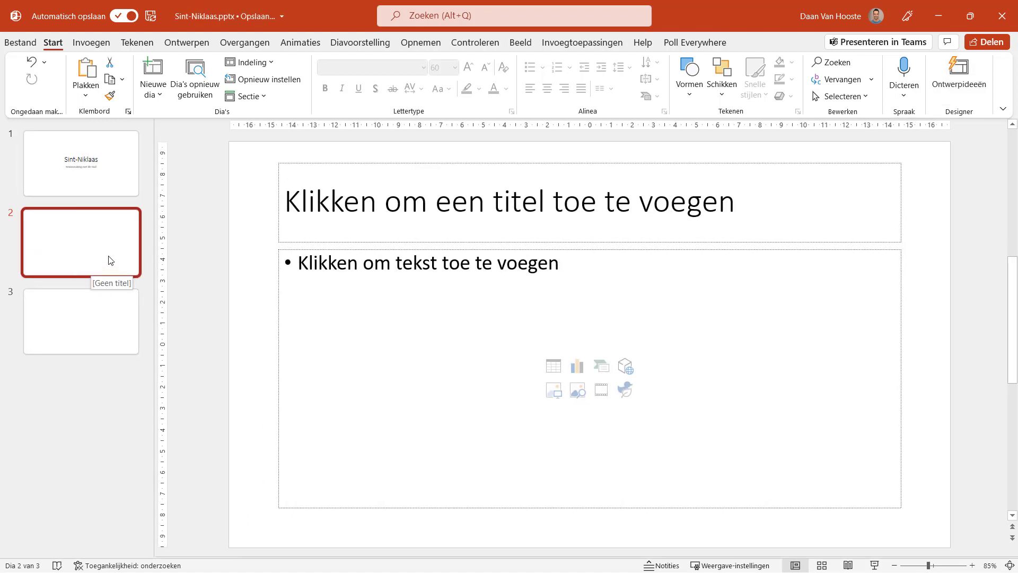
Duplicate the Sint-Niklaas title slide as slide 2 and select the copy's title.
{"action": "left_click", "coordinate": [106, 175]}
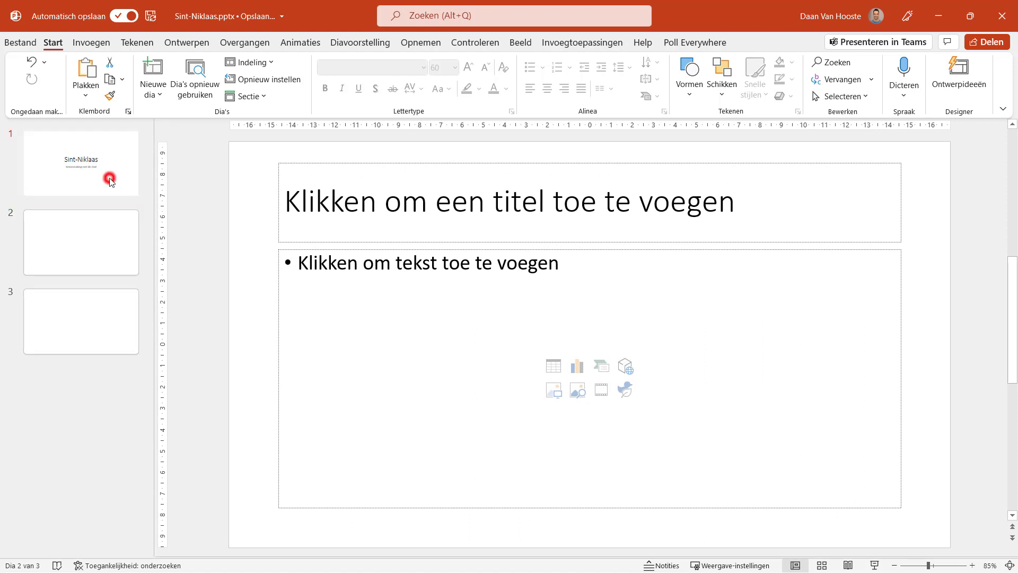
{"action": "right_click", "coordinate": [58, 168]}
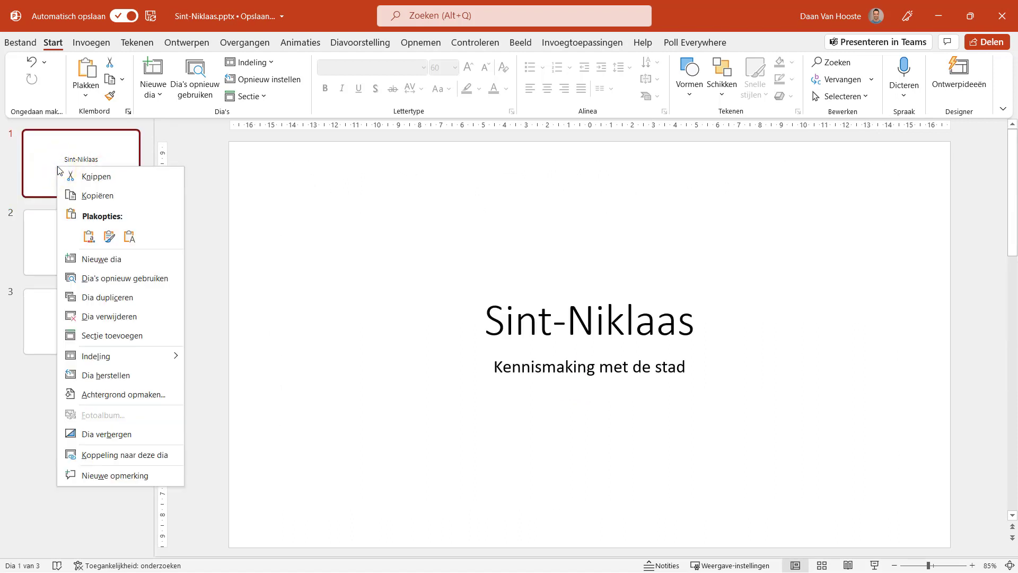
{"action": "left_click", "coordinate": [90, 297]}
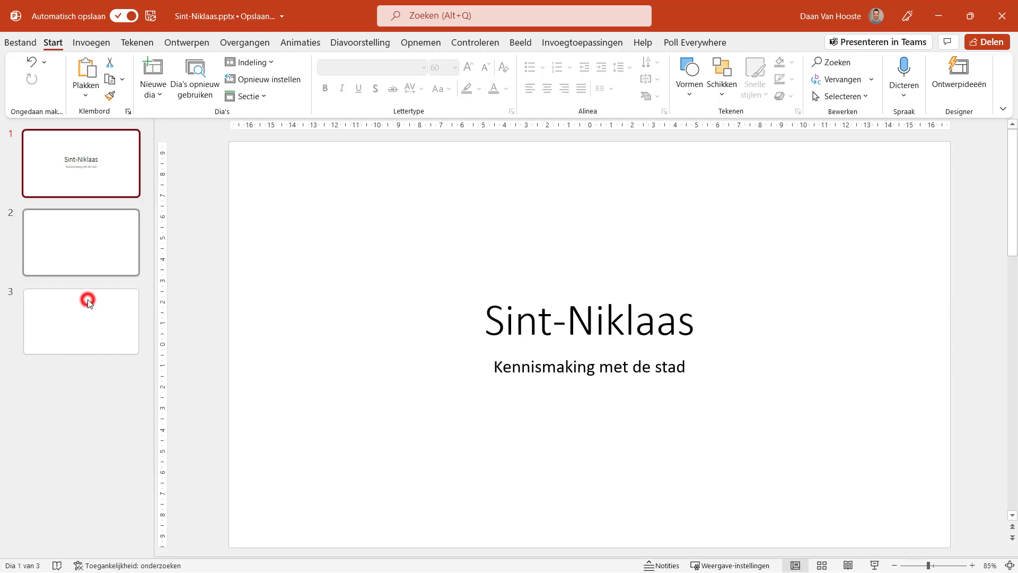
{"action": "left_click", "coordinate": [485, 309]}
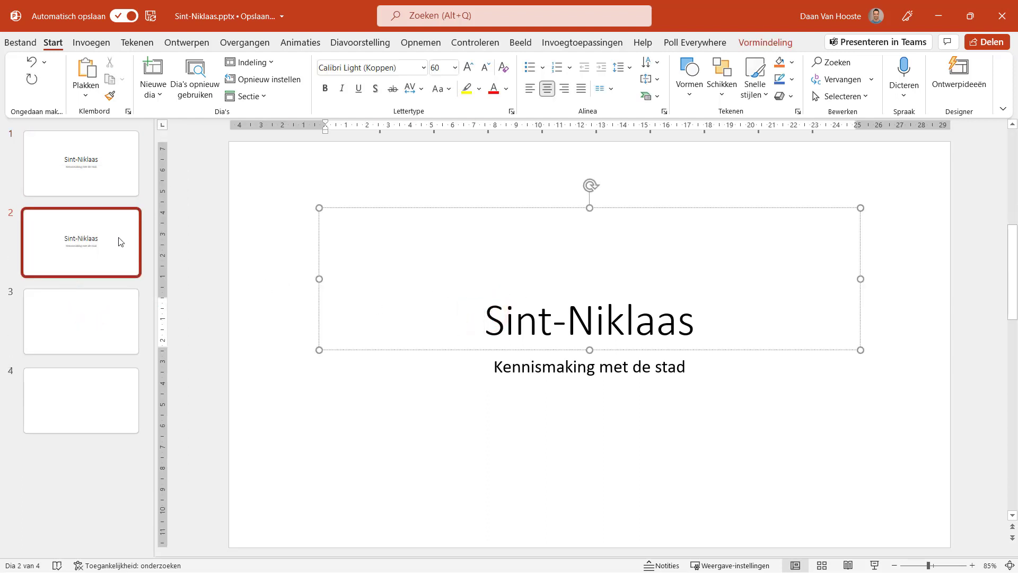